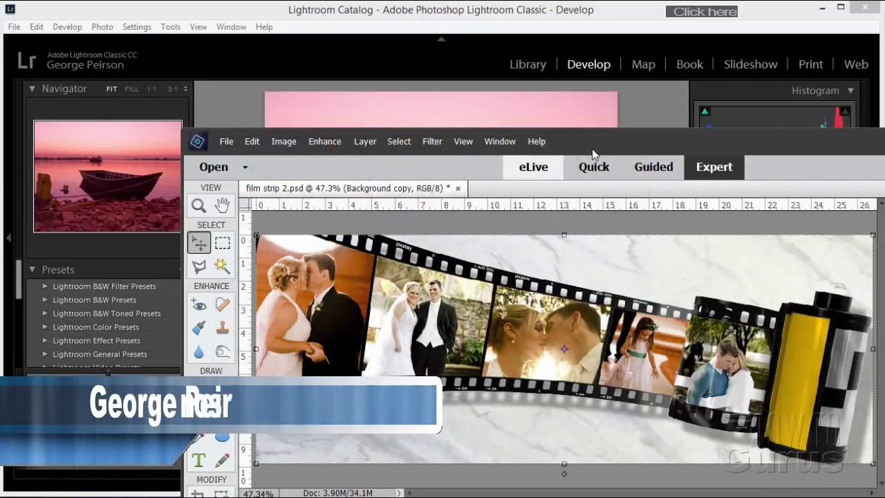
# - Move and resize the Photoshop Elements window over Lightroom, then minimize Elements to reveal Lightroom
pyautogui.moveTo(591, 149); pyautogui.dragTo(520, 129)
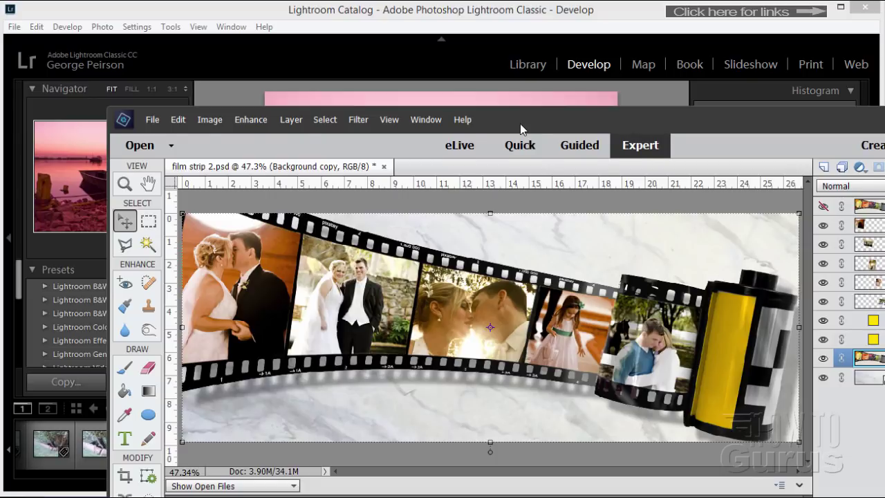
pyautogui.moveTo(520, 129); pyautogui.dragTo(426, 47)
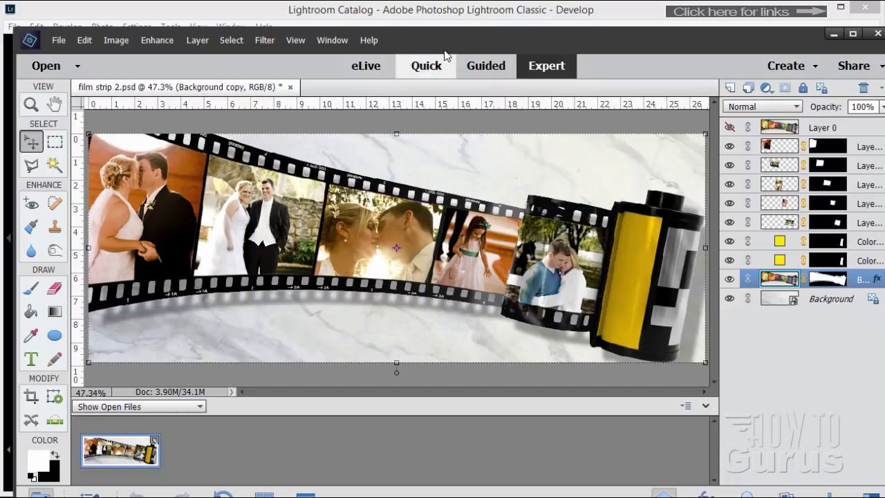
pyautogui.moveTo(438, 49); pyautogui.dragTo(559, 425)
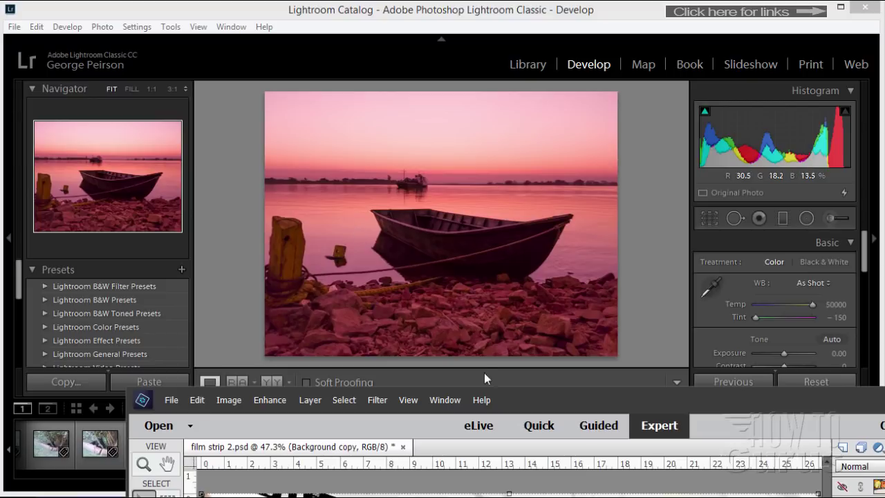
pyautogui.moveTo(513, 402); pyautogui.dragTo(389, 47)
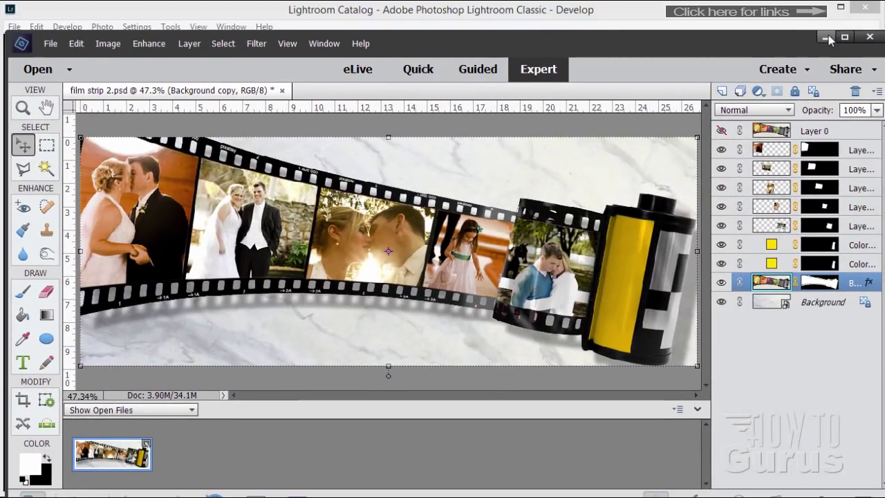
pyautogui.click(825, 37)
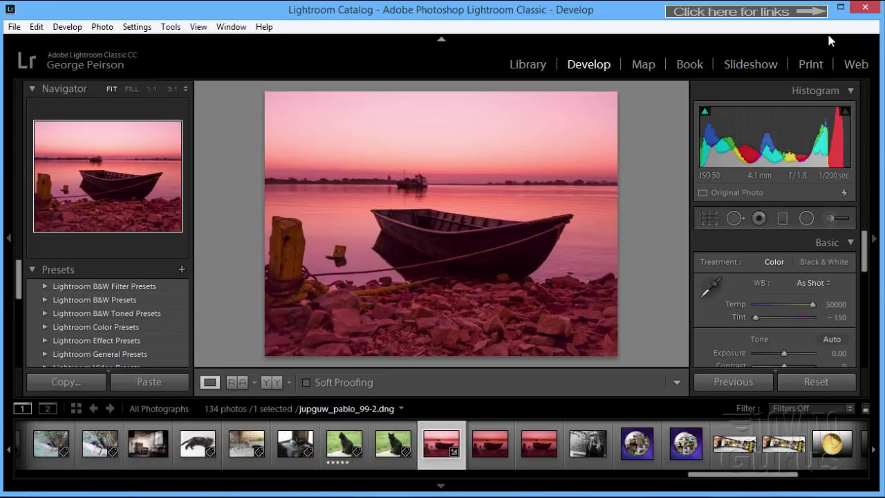
pyautogui.click(526, 66)
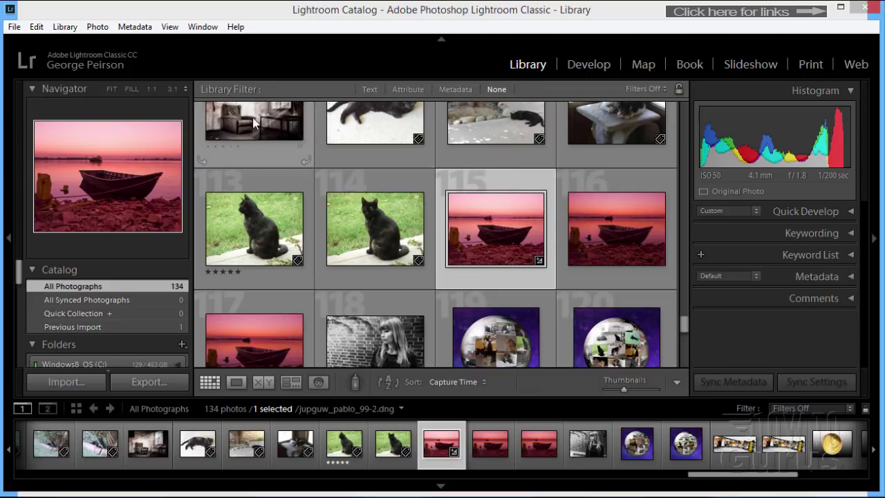
pyautogui.scroll(10, 487, 241)
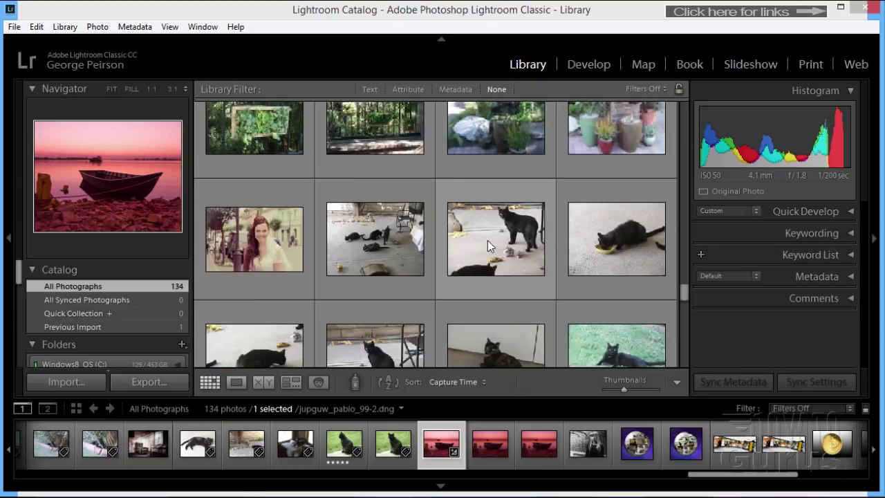
pyautogui.scroll(5, 428, 237)
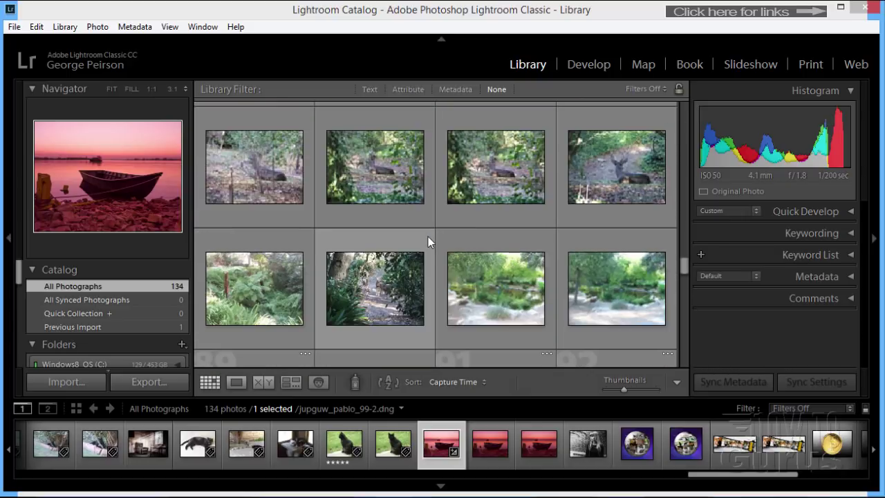
pyautogui.scroll(3, 423, 246)
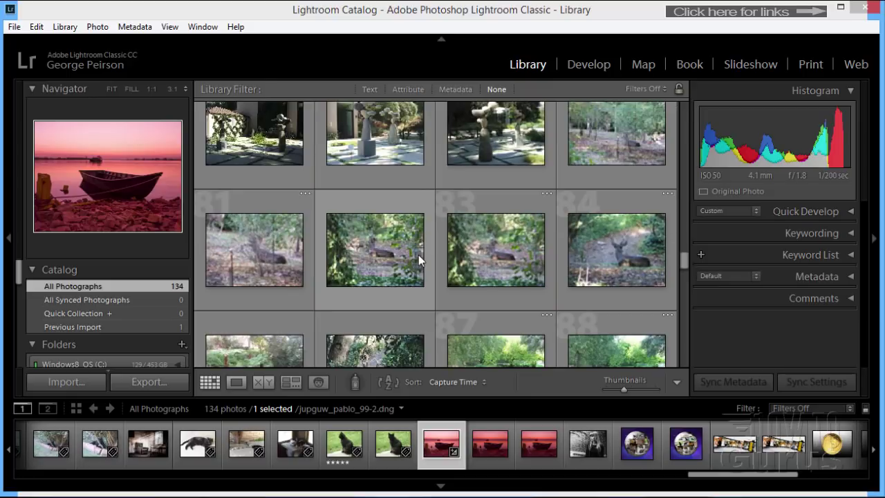
pyautogui.scroll(-6, 407, 251)
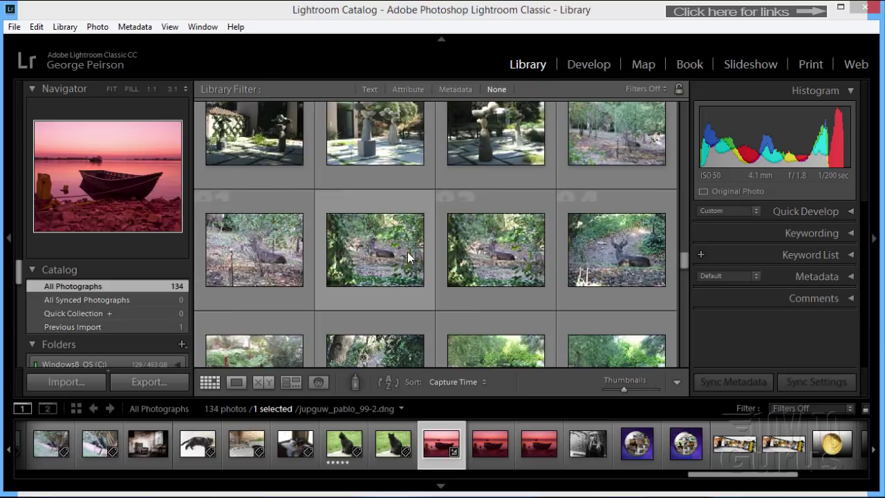
pyautogui.scroll(-10, 408, 257)
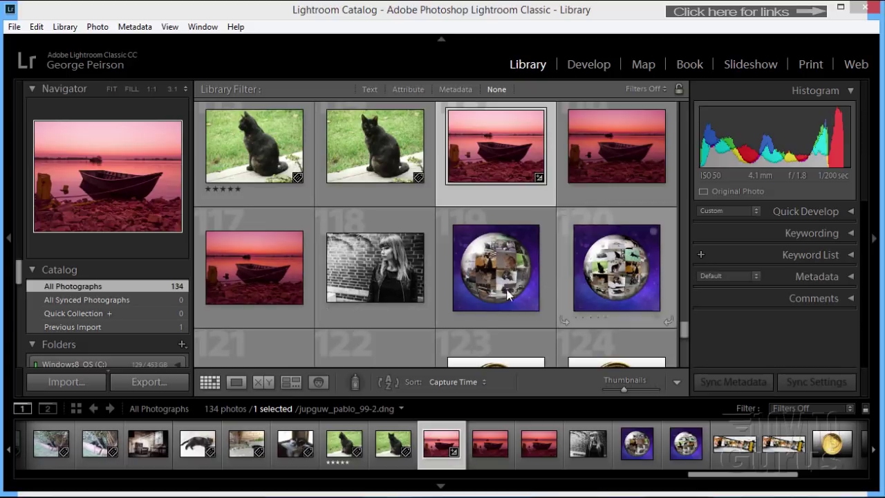
pyautogui.scroll(-2, 459, 276)
pyautogui.scroll(2, 421, 258)
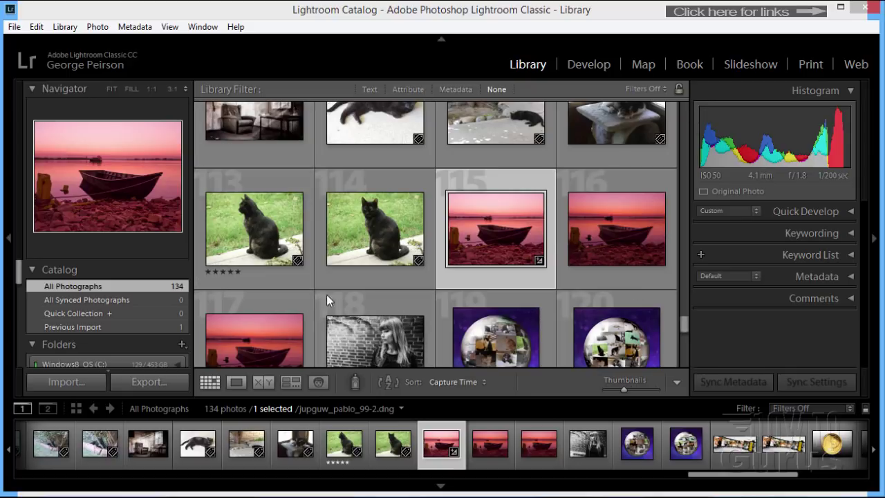
pyautogui.moveTo(297, 260)
pyautogui.scroll(-1, 98, 364)
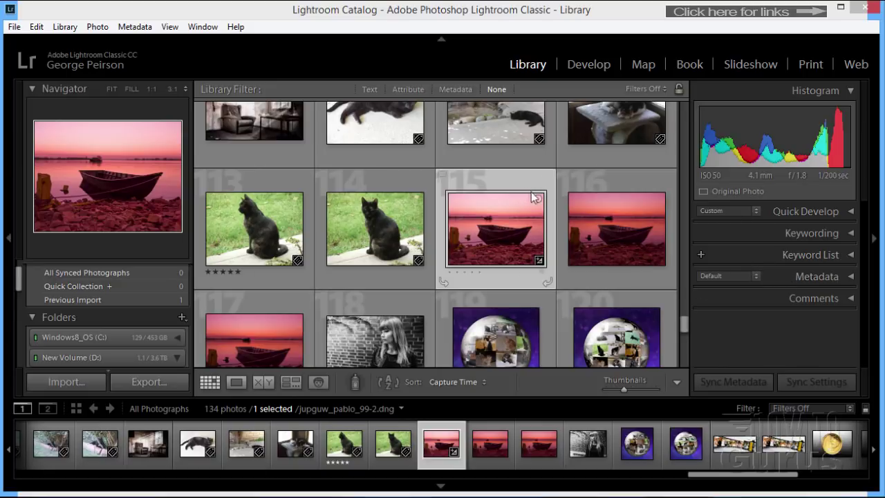
pyautogui.click(851, 212)
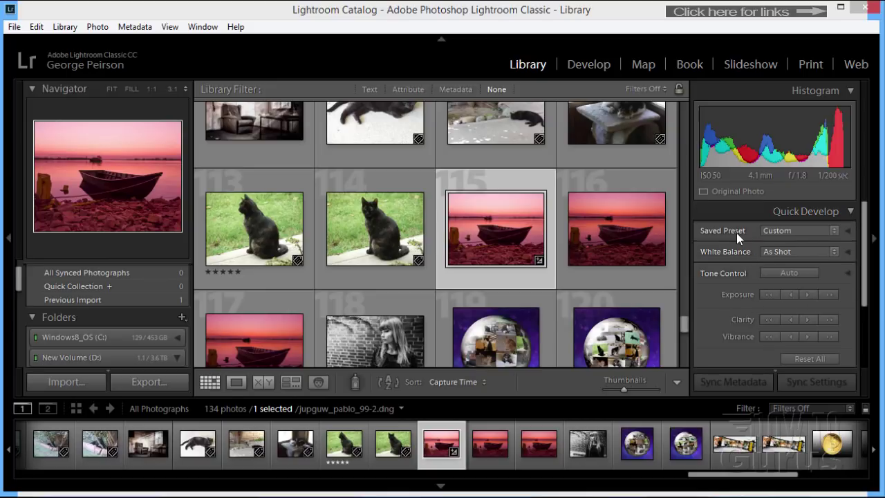
pyautogui.scroll(-2, 864, 272)
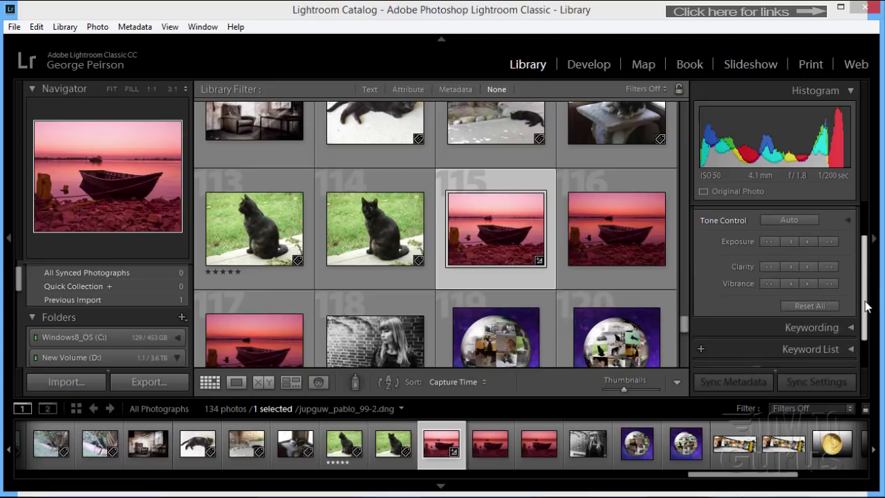
pyautogui.scroll(2, 852, 211)
pyautogui.click(852, 211)
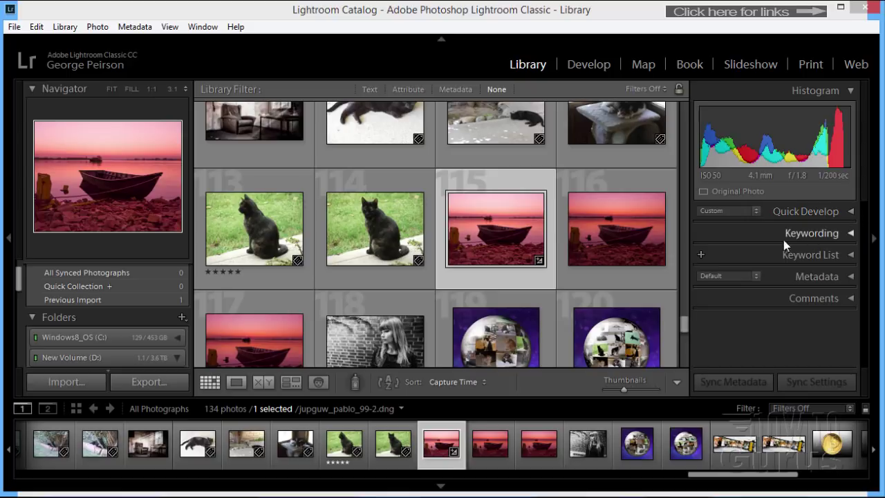
pyautogui.click(852, 254)
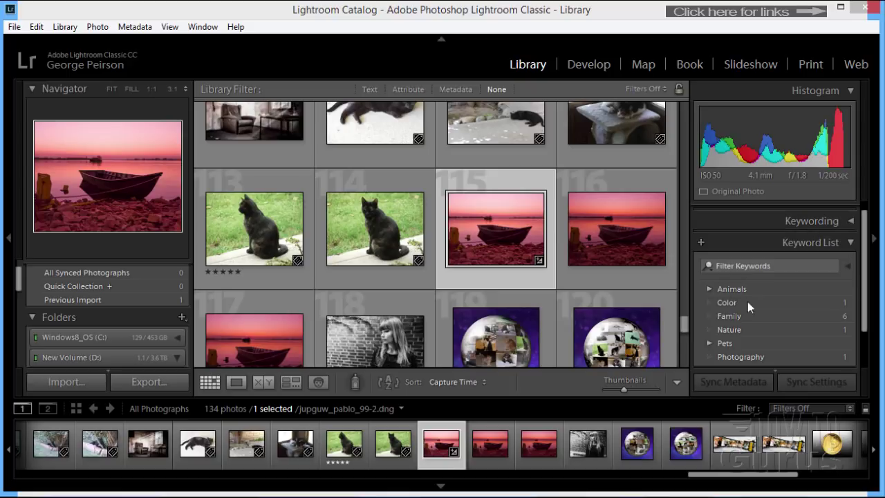
pyautogui.scroll(-2, 864, 277)
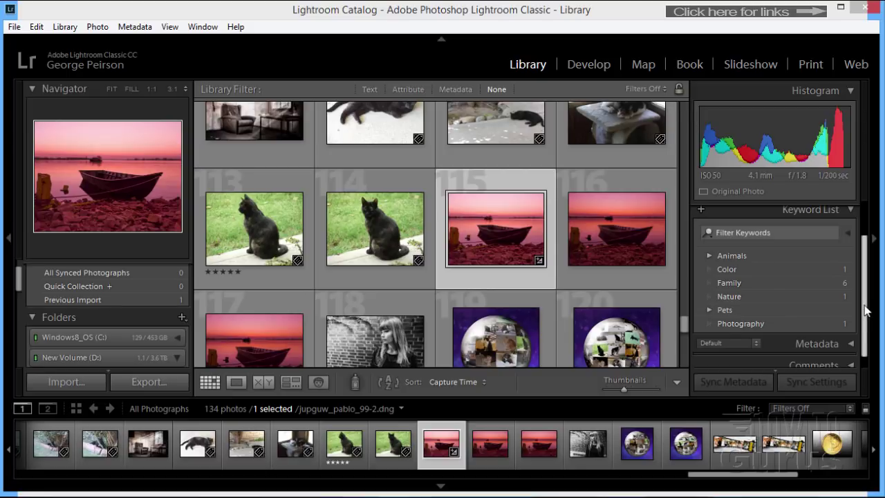
pyautogui.scroll(-1, 866, 311)
pyautogui.click(850, 332)
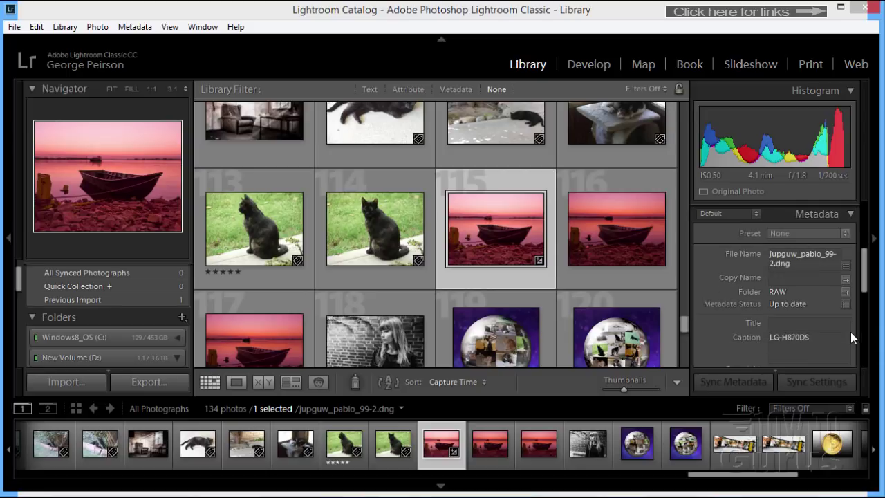
pyautogui.click(853, 216)
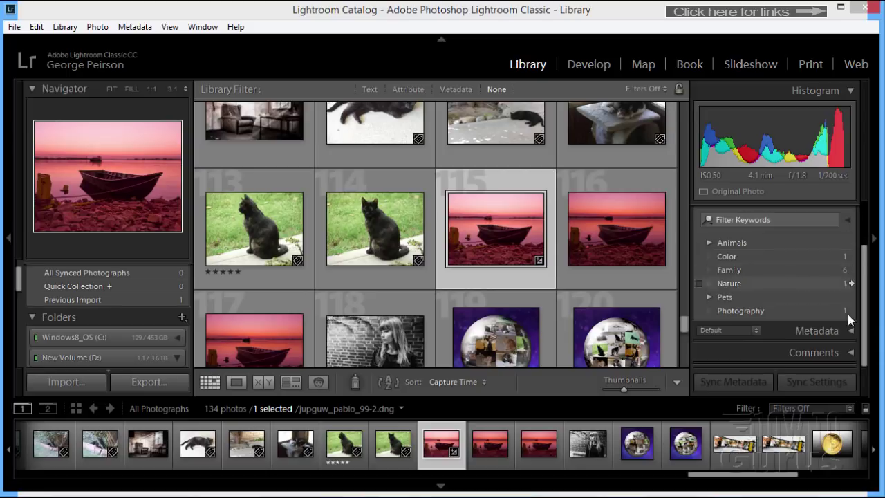
pyautogui.click(851, 352)
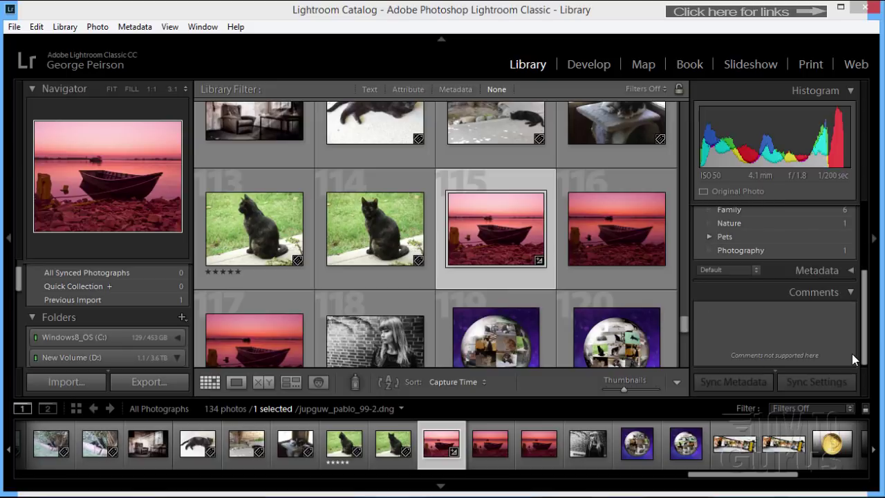
pyautogui.click(850, 292)
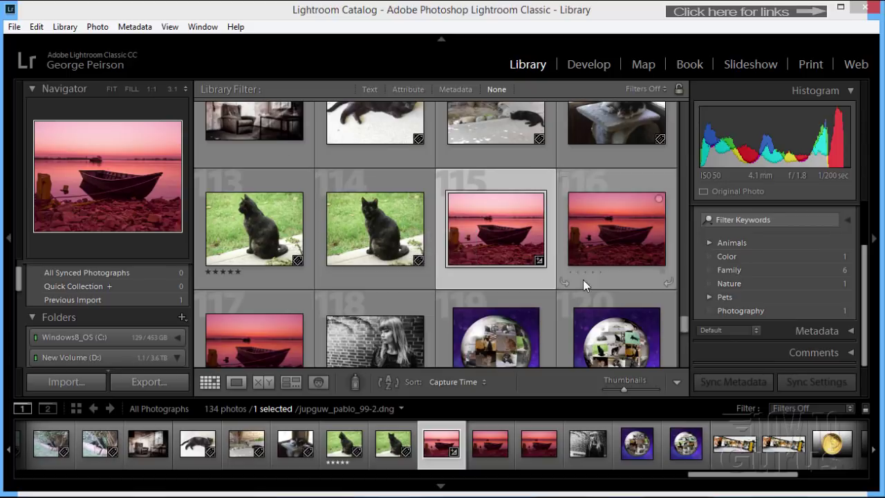
pyautogui.moveTo(684, 329)
pyautogui.mouseDown()
pyautogui.moveTo(685, 297)
pyautogui.moveTo(684, 315)
pyautogui.mouseUp()
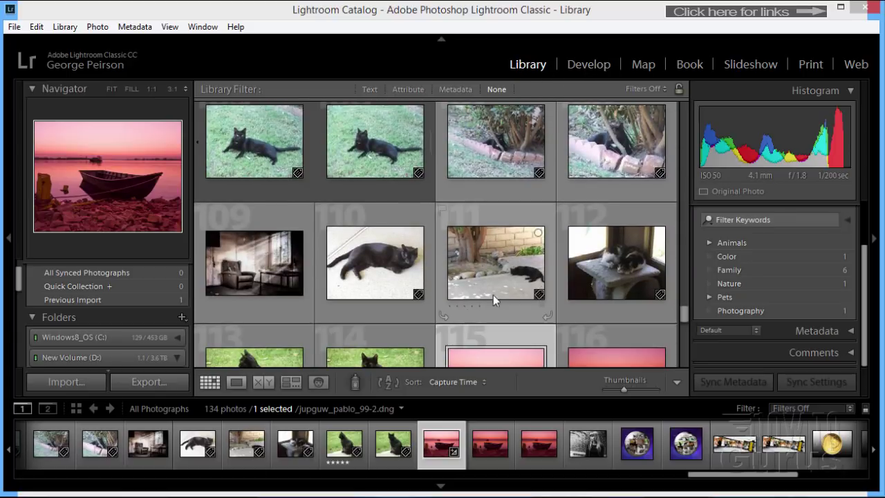
# - Show the pink sunset boat photo in Develop, briefly returning to the Library grid first
pyautogui.scroll(-2, 493, 294)
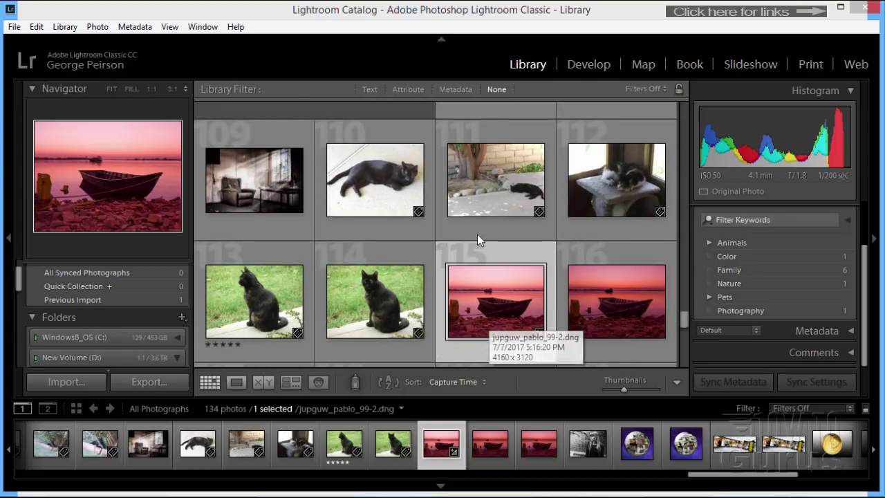
pyautogui.click(584, 68)
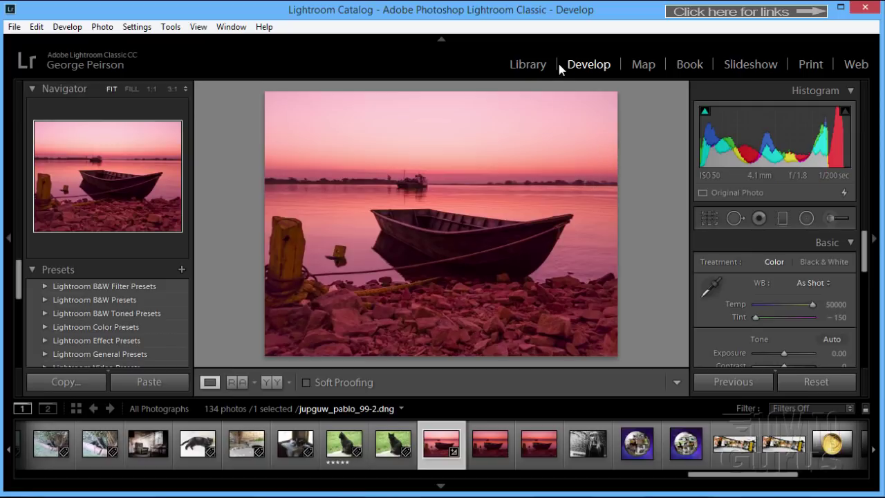
pyautogui.click(517, 66)
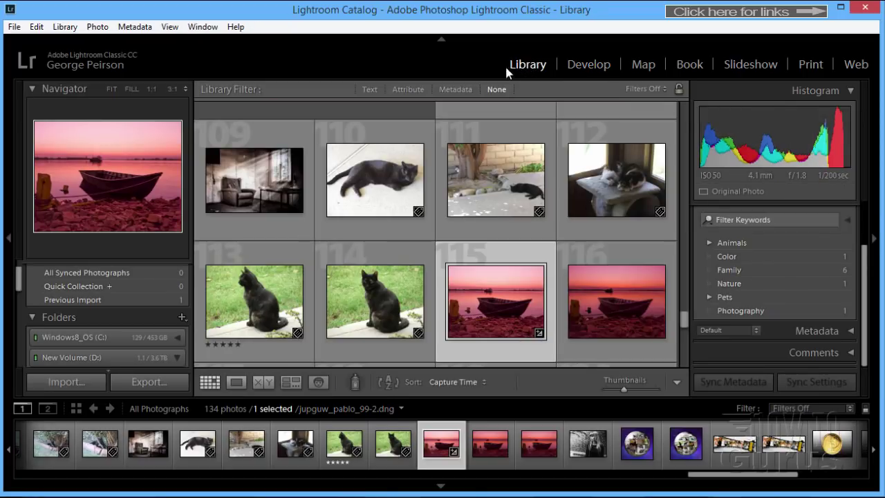
pyautogui.click(588, 64)
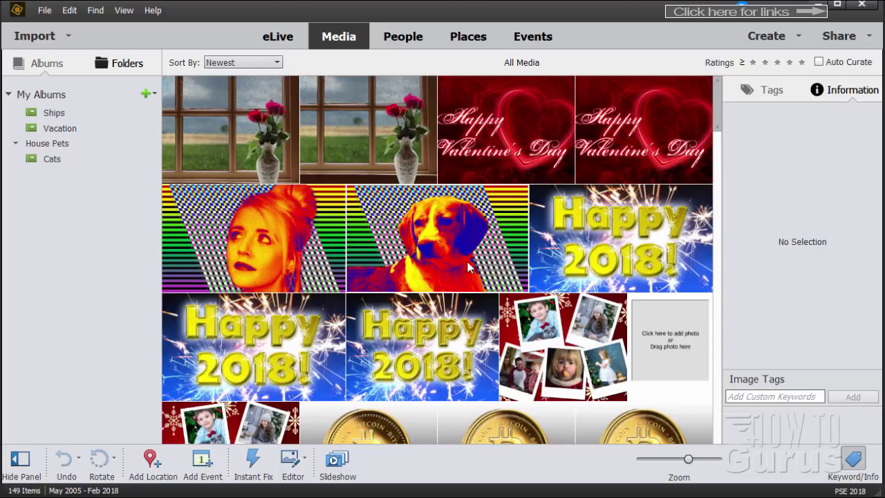
# - Scroll the Organizer media grid and select photo sphere 1.bmp (1800x1800) to view its details
pyautogui.scroll(-3, 468, 266)
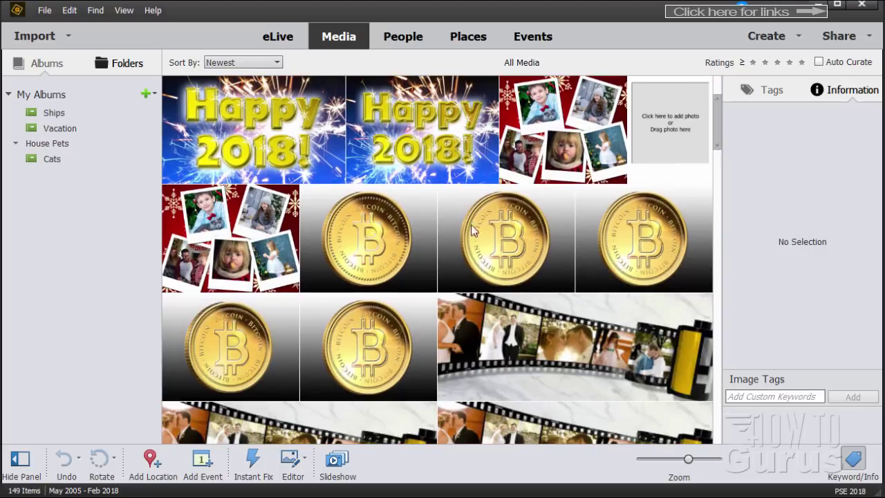
pyautogui.scroll(-3, 559, 256)
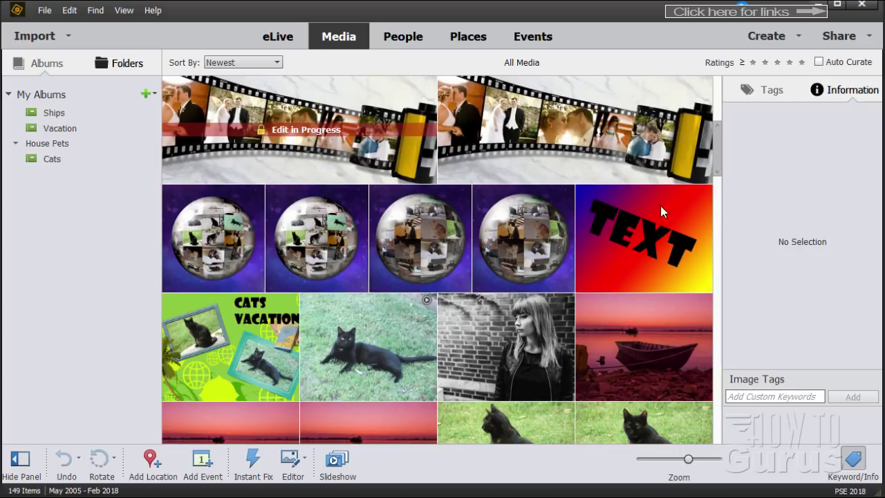
pyautogui.click(515, 239)
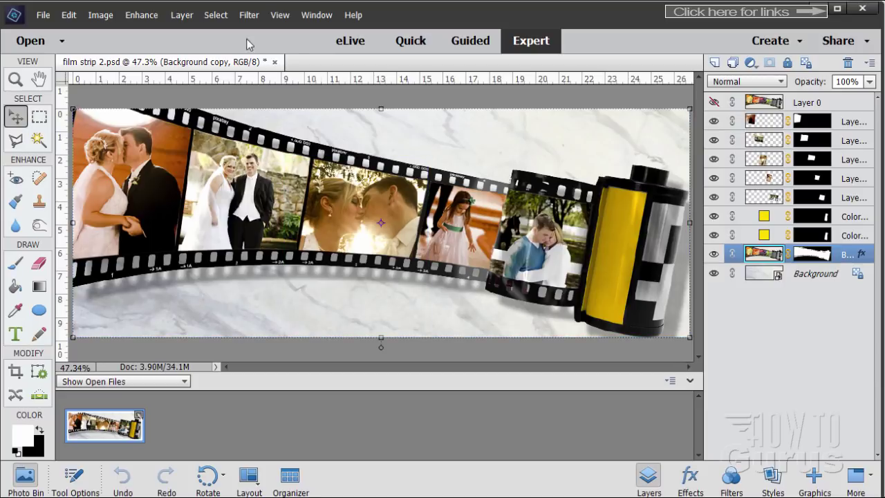
pyautogui.click(249, 15)
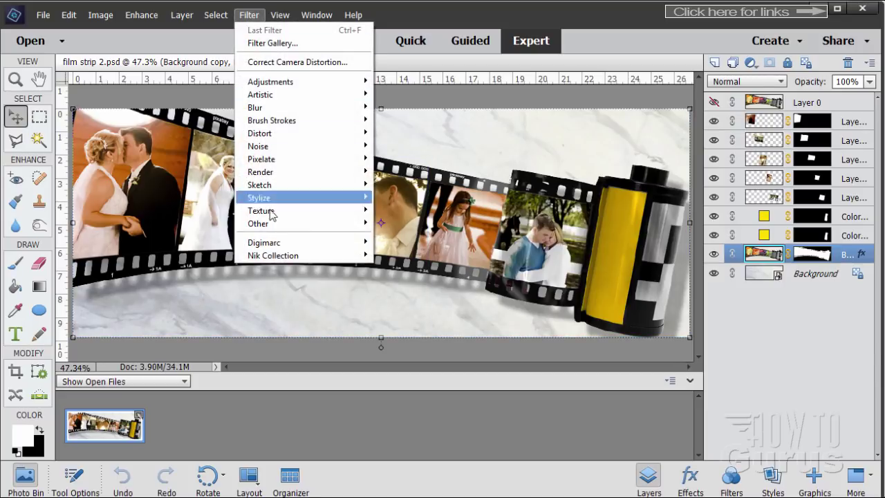
pyautogui.click(585, 41)
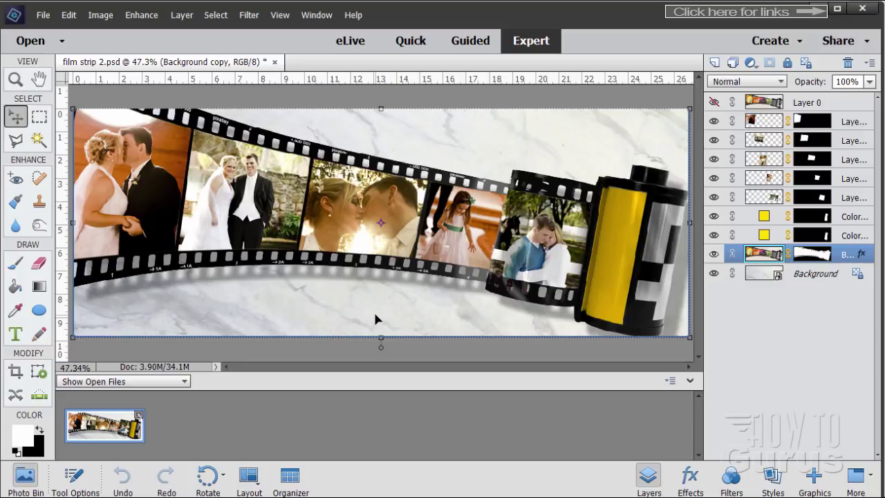
# - Browse the Enhance menu's Adjust Color and Adjust Lighting submenus in Photoshop Elements
pyautogui.click(135, 16)
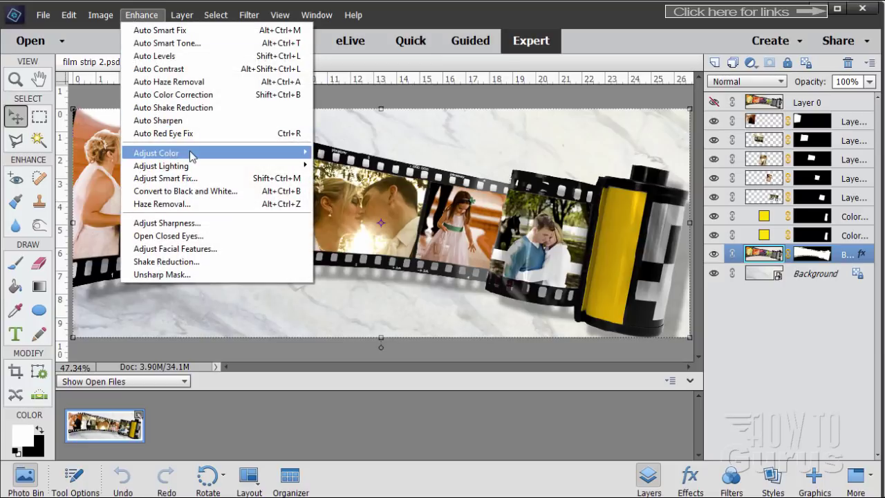
pyautogui.moveTo(191, 156)
pyautogui.moveTo(162, 171)
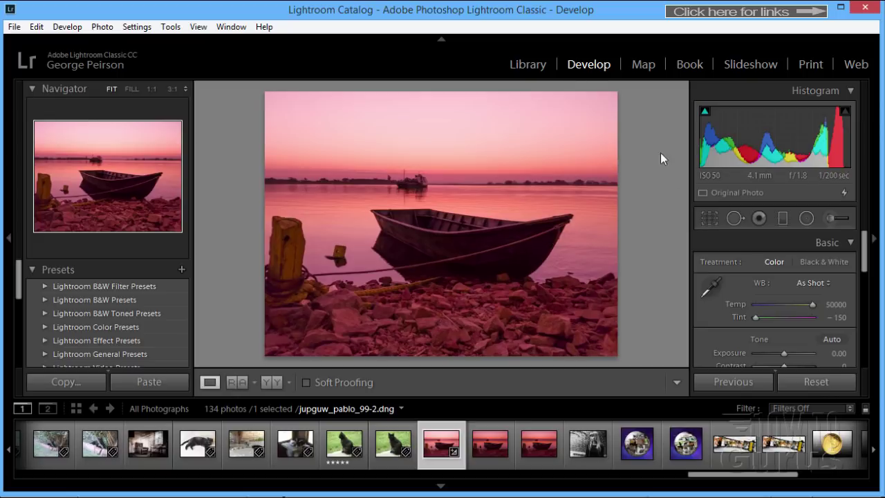
# - Collapse Lightroom's right Develop panel to enlarge the photo and scroll through the panels
pyautogui.click(872, 253)
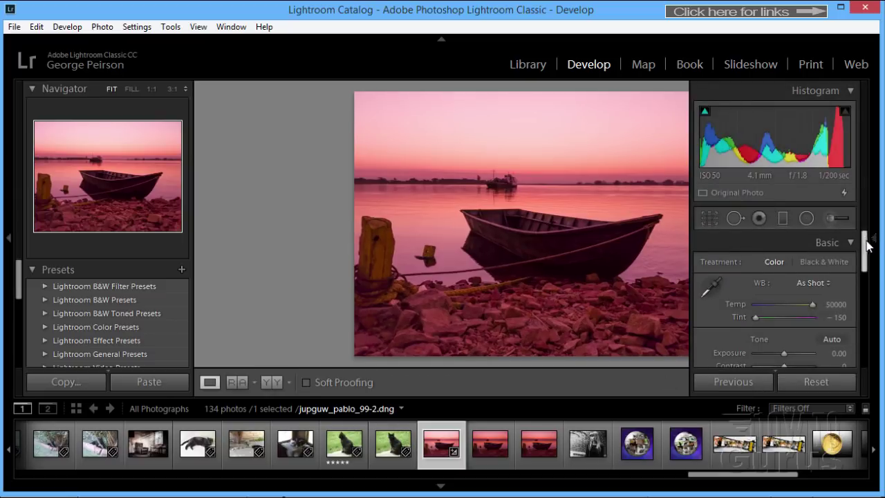
pyautogui.scroll(-3, 868, 263)
pyautogui.moveTo(868, 273); pyautogui.dragTo(868, 319)
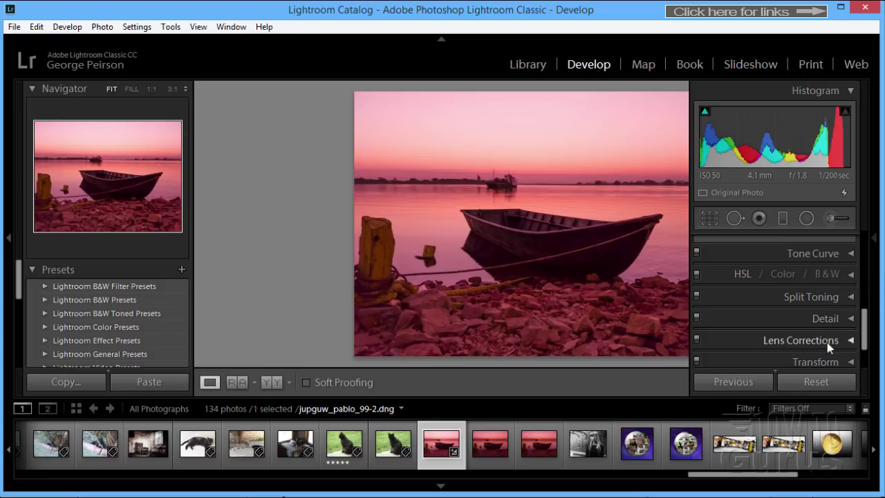
pyautogui.scroll(-3, 867, 331)
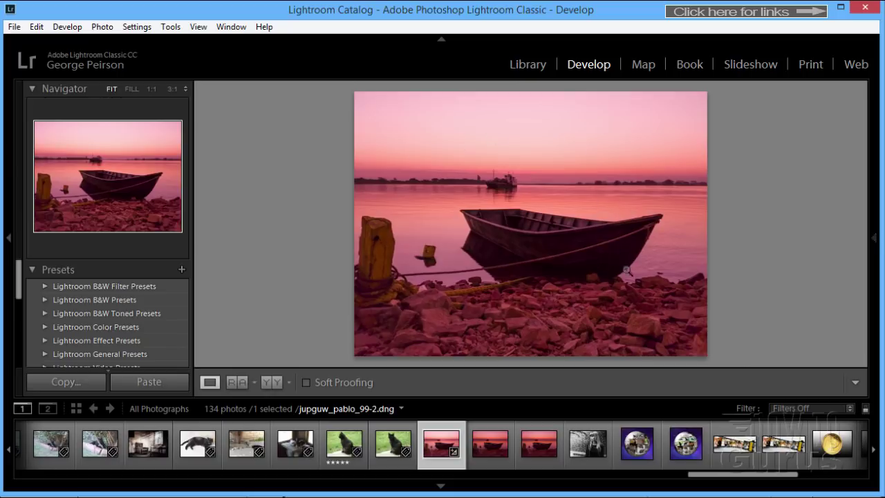
# - Dock the Develop panels beside the photo again and bring Photoshop Elements forward
pyautogui.click(873, 239)
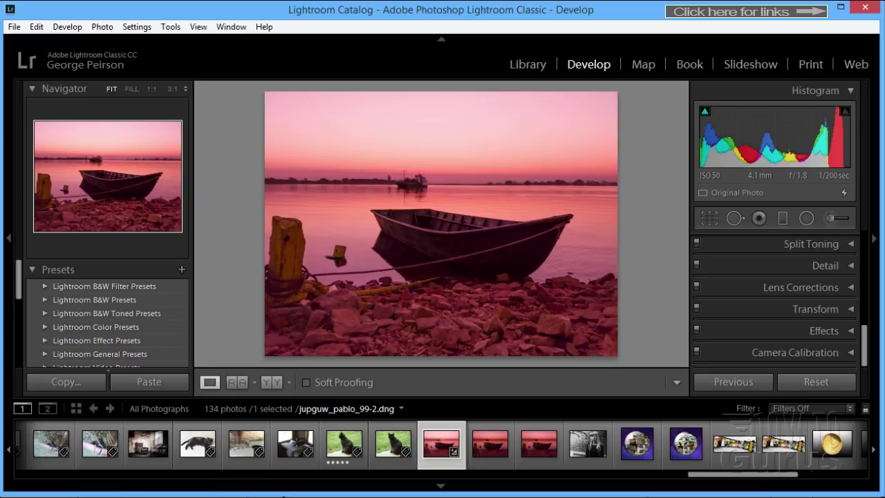
pyautogui.click(154, 497)
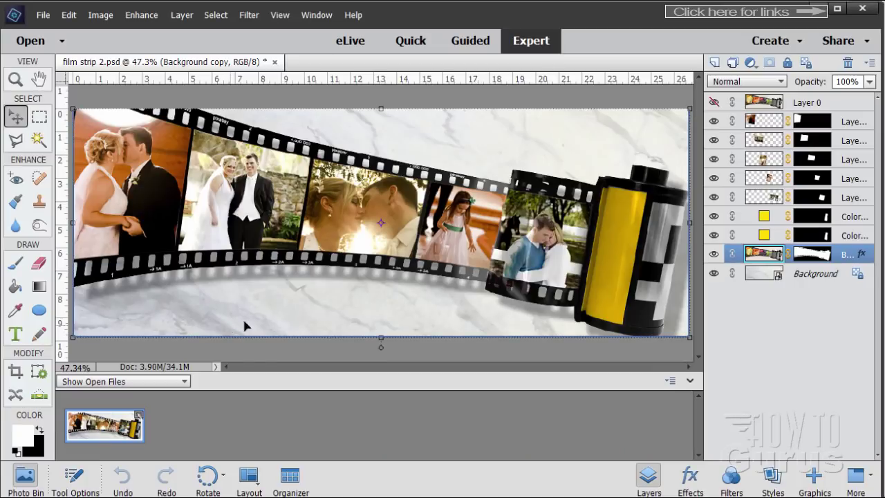
# - Bring up the Elements File menu to reach Open in Camera Raw
pyautogui.click(43, 15)
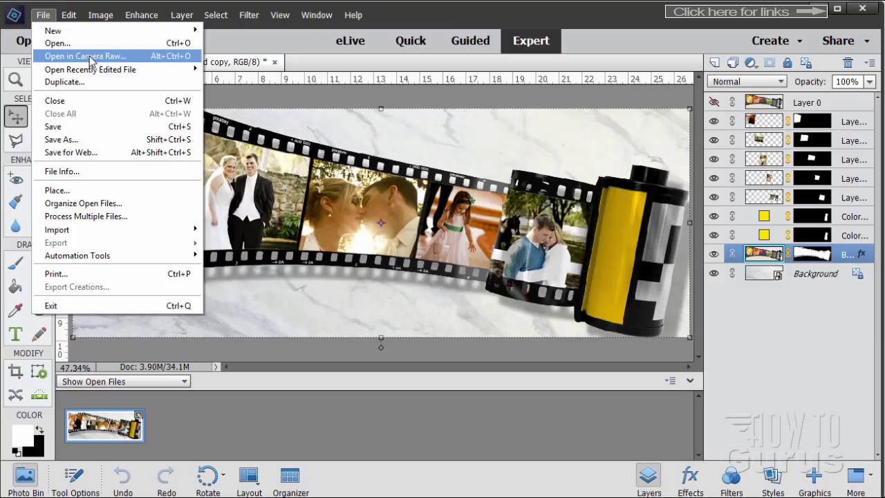
pyautogui.press('Escape')
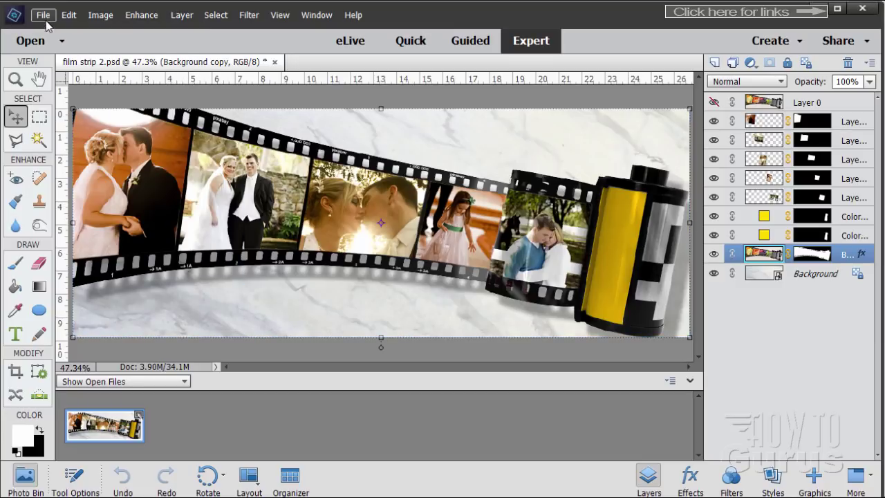
pyautogui.click(44, 18)
# - Open jupguw_pablo_99.dng from the RAW folder in Camera Raw
pyautogui.click(89, 57)
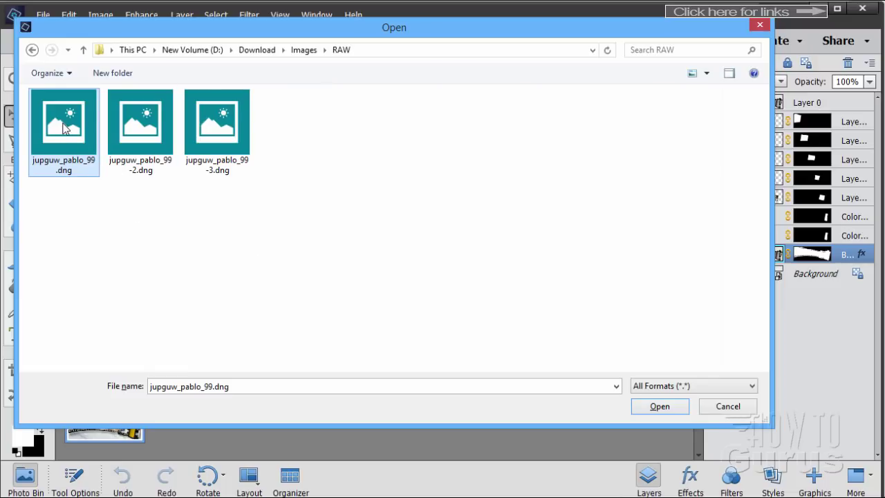
pyautogui.click(654, 407)
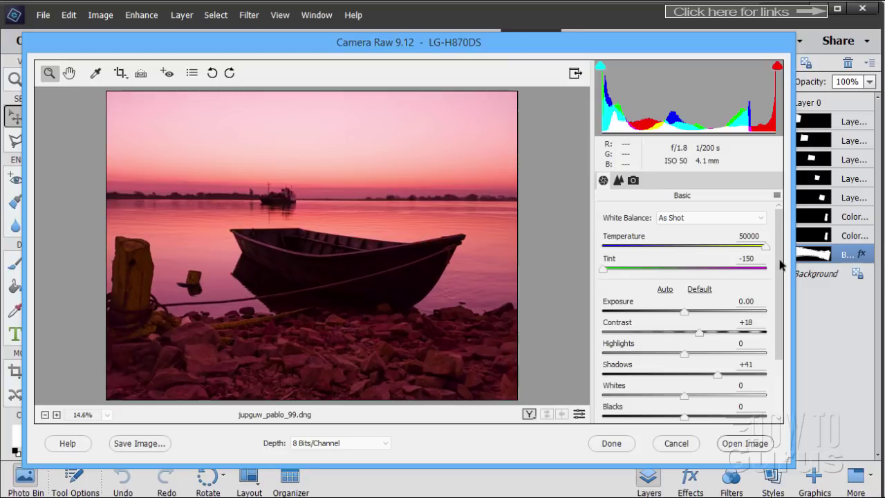
# - Review the boat photo's Detail sharpening and noise reduction settings, then cancel Camera Raw without changes
pyautogui.moveTo(781, 276); pyautogui.dragTo(773, 347)
pyautogui.scroll(3, 771, 314)
pyautogui.click(618, 181)
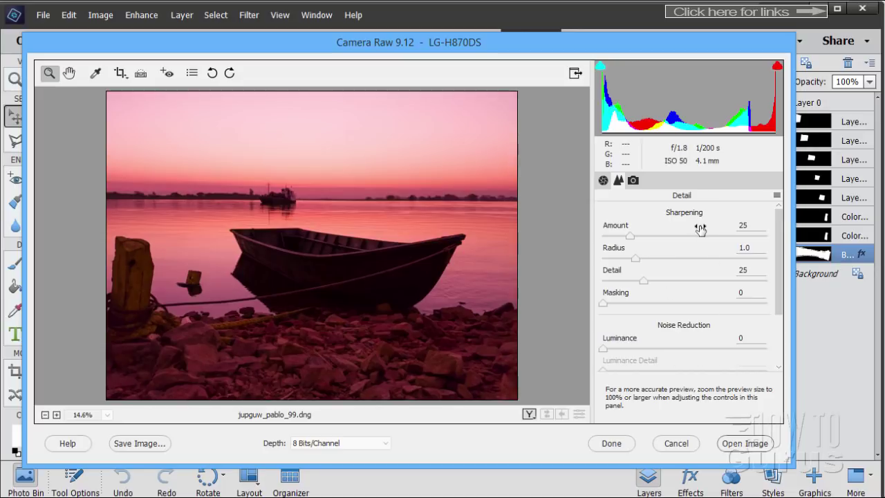
pyautogui.scroll(-3, 782, 297)
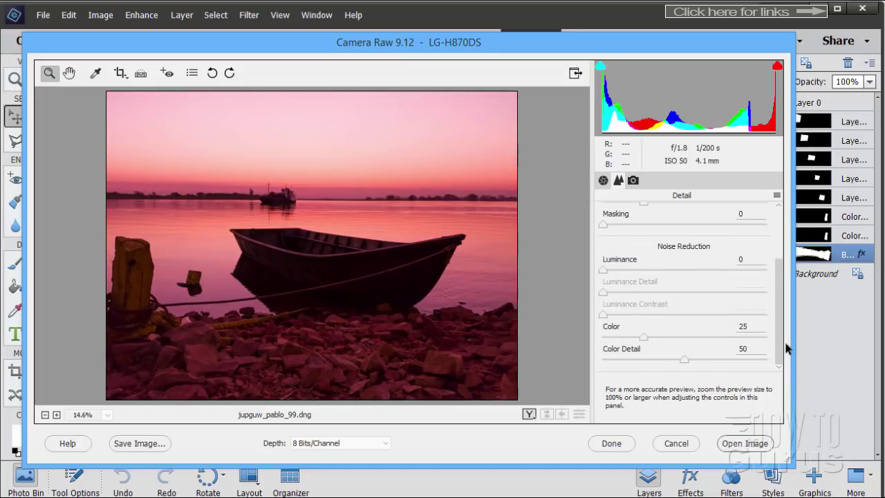
pyautogui.scroll(3, 782, 297)
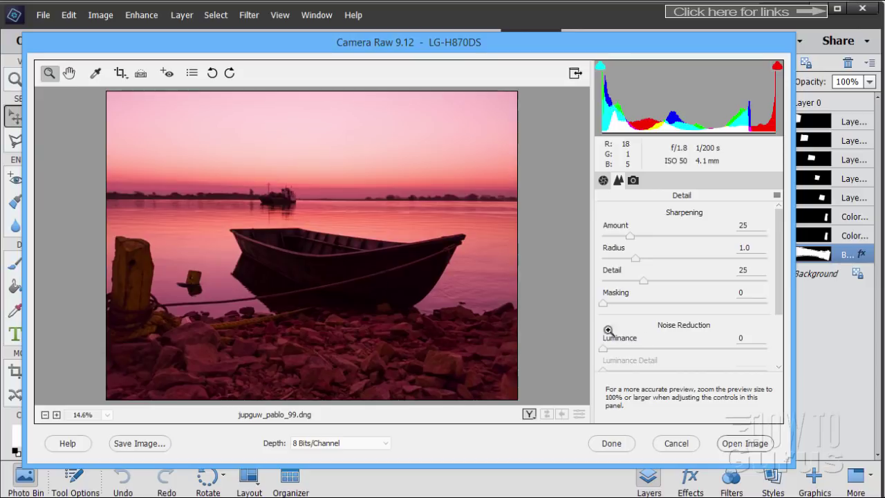
pyautogui.click(669, 443)
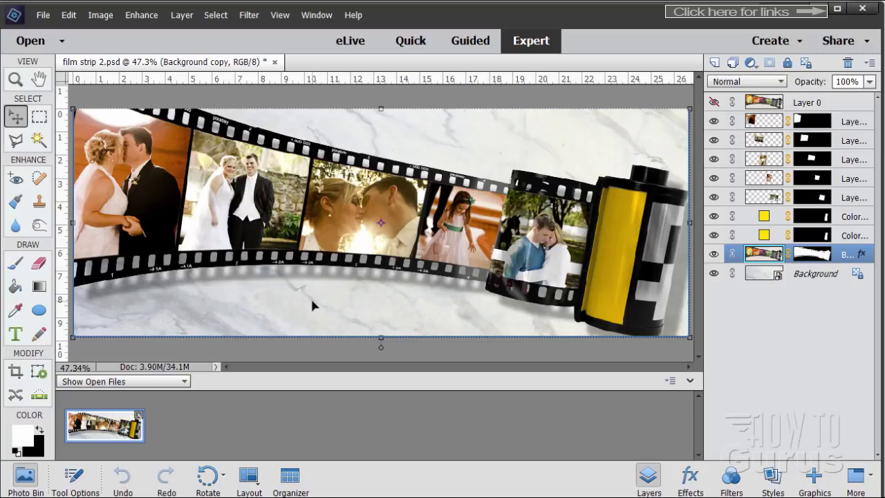
# - Open the File menu in Photoshop Elements
pyautogui.click(44, 15)
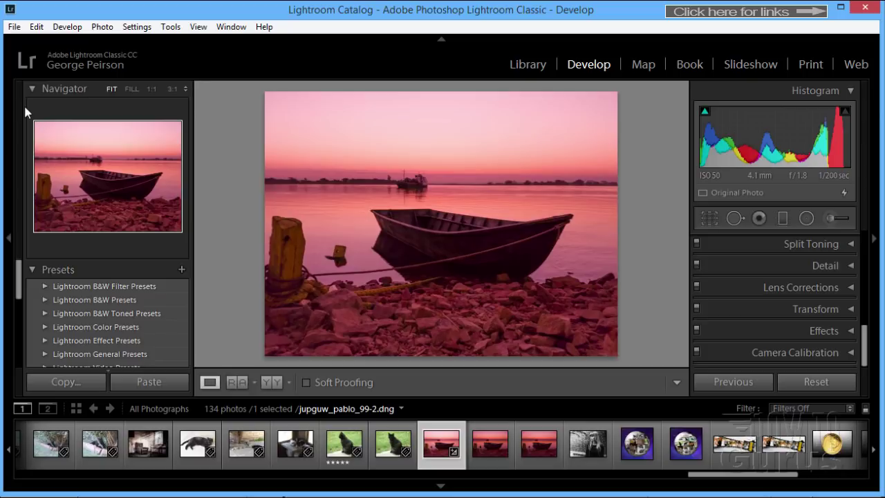
# - Collapse the Navigator and expand the Lightroom Effect Presets and Lightroom Color Presets folders
pyautogui.click(33, 88)
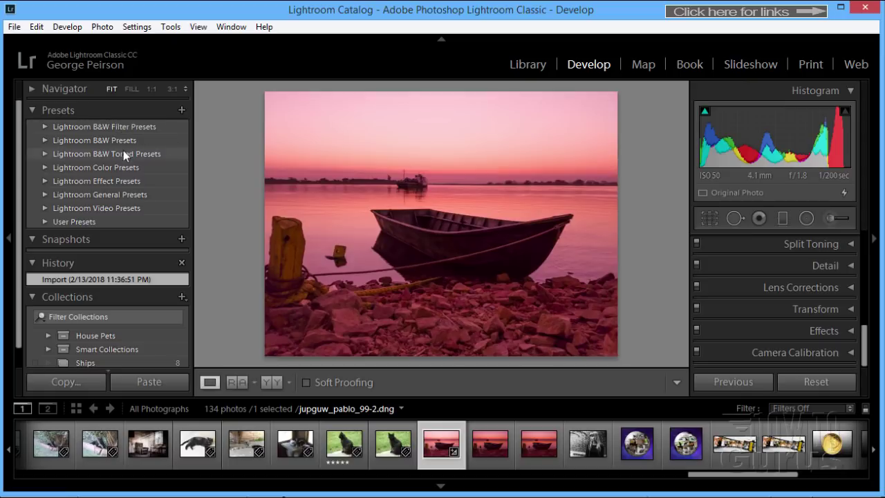
pyautogui.click(45, 181)
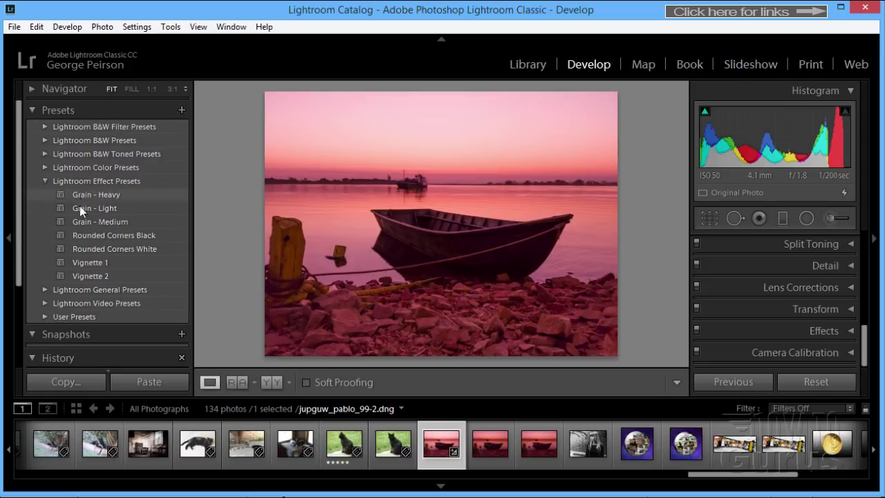
pyautogui.click(45, 168)
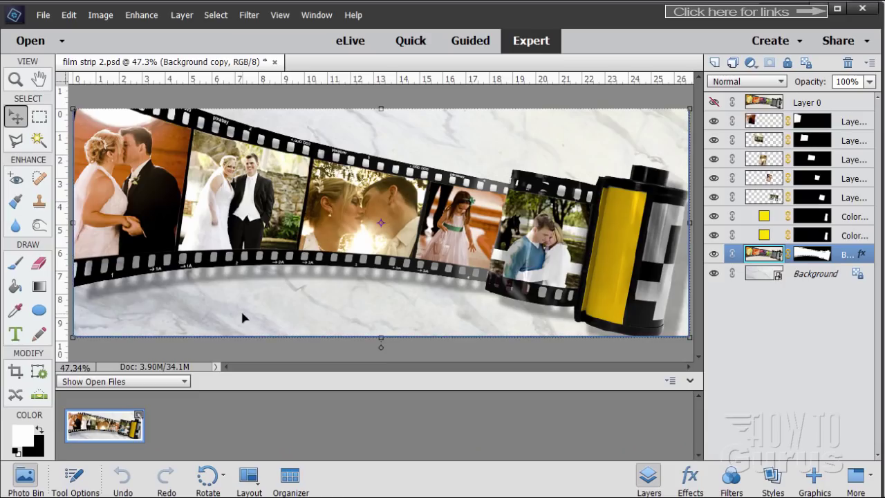
# - Show the installed Nik Collection filters, then display the File menu's Open in Camera Raw command
pyautogui.click(248, 15)
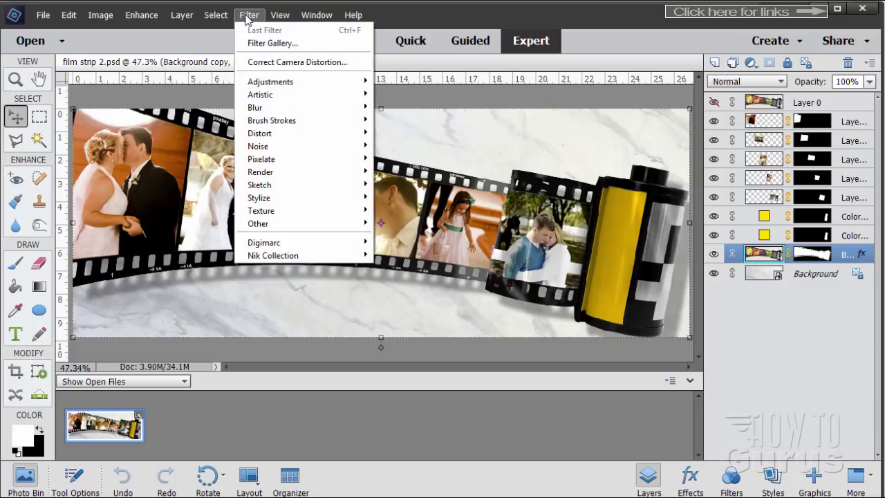
pyautogui.moveTo(264, 257)
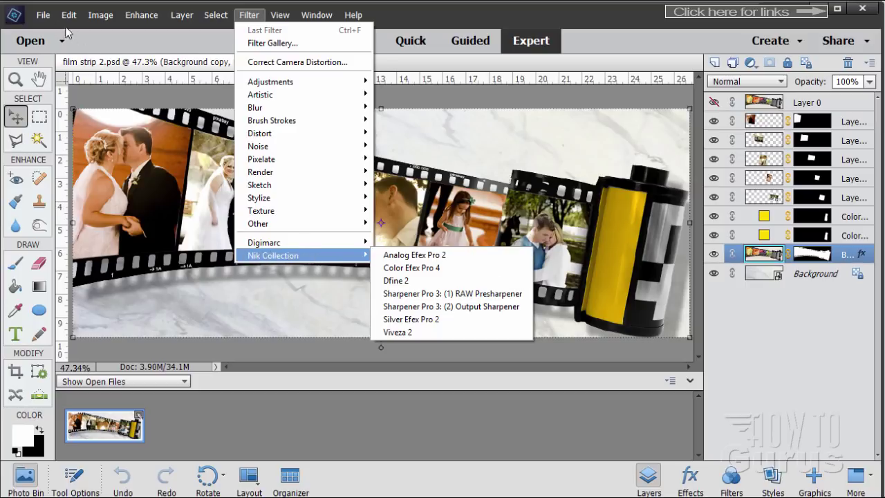
pyautogui.click(40, 14)
pyautogui.click(41, 14)
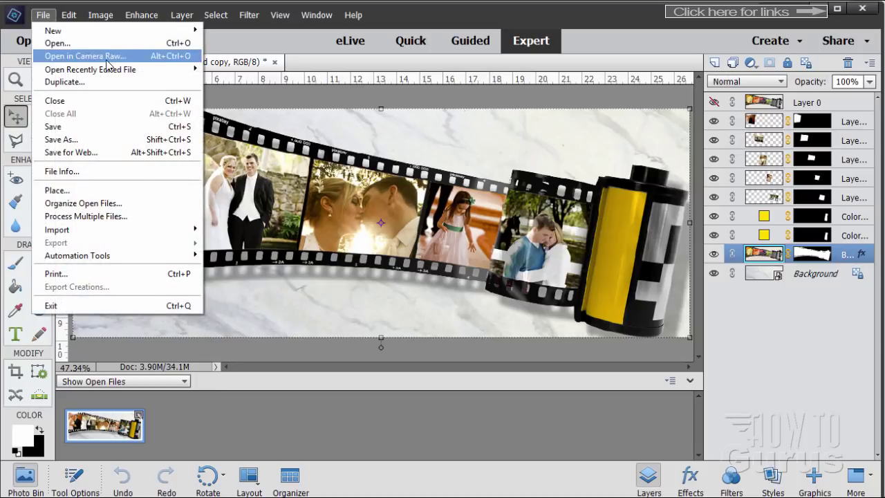
# - Dismiss the File menu without running a command, leaving the film strip 2.psd collage untouched
pyautogui.click(279, 47)
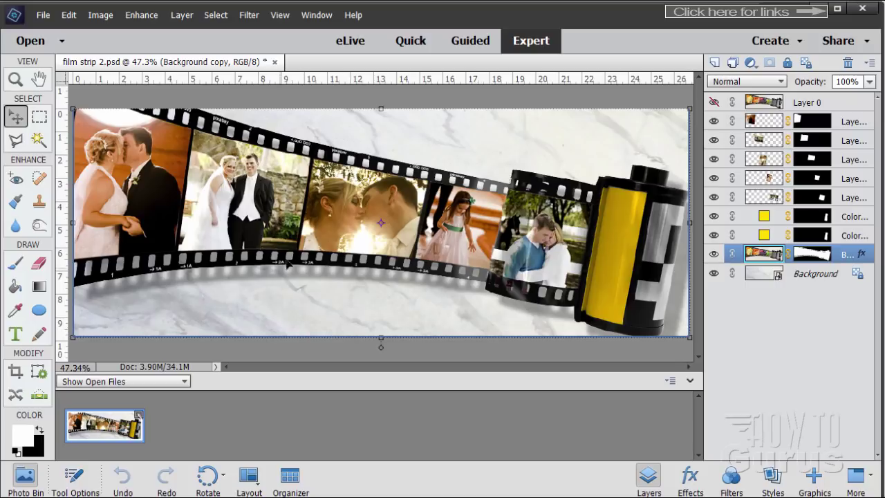
pyautogui.click(43, 15)
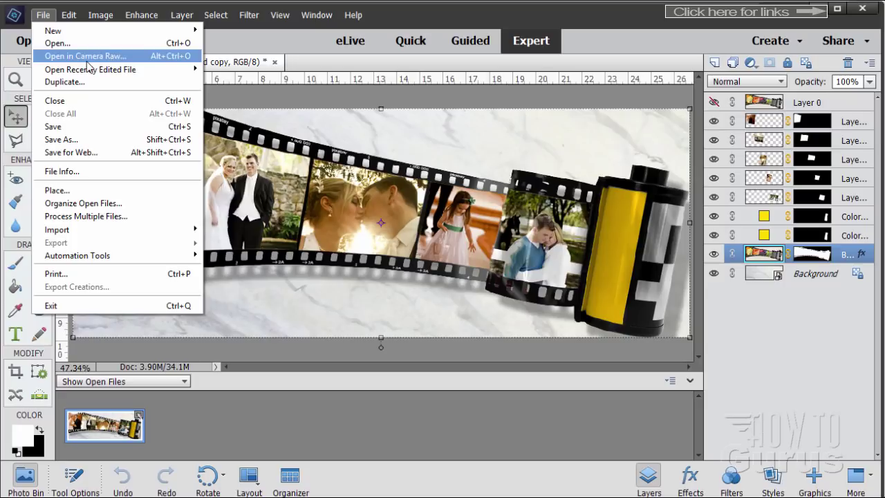
pyautogui.moveTo(249, 15)
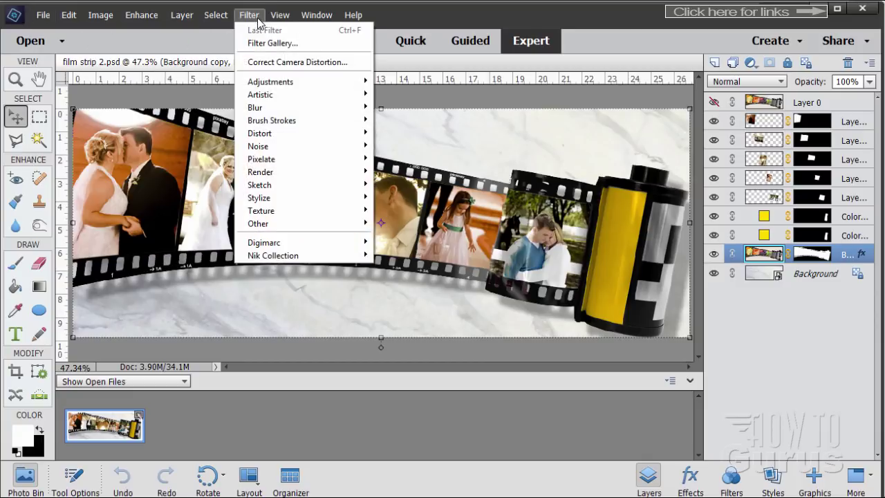
pyautogui.moveTo(297, 257)
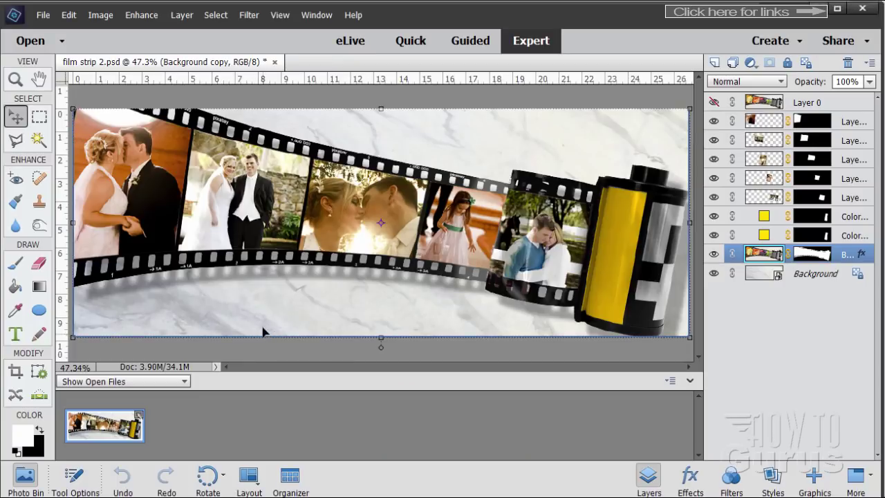
pyautogui.click(249, 15)
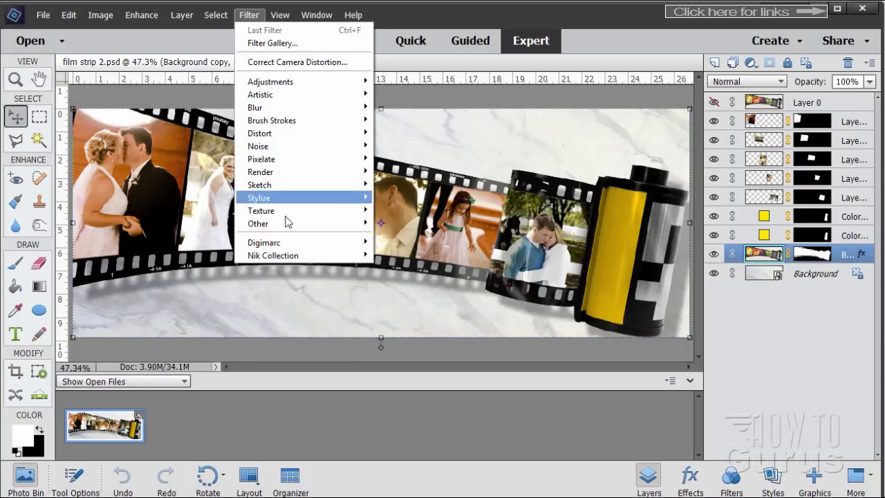
pyautogui.moveTo(257, 258)
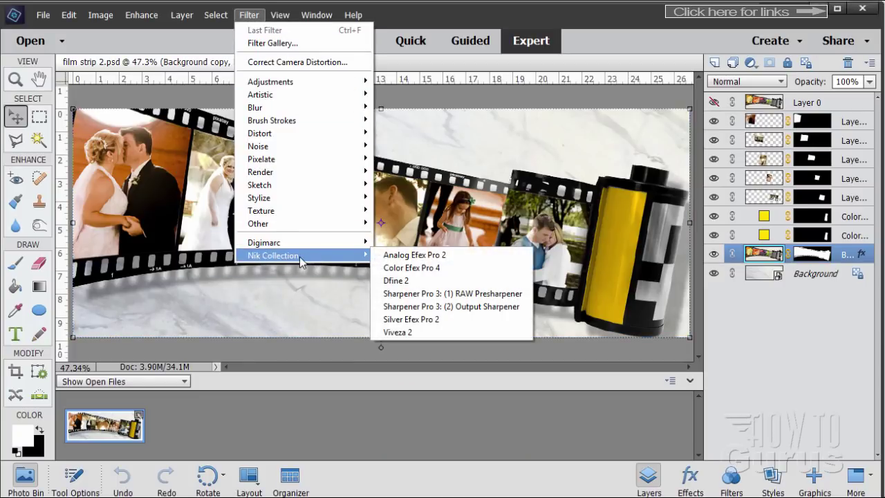
# - Close the Filter menu without applying any filter to the film strip collage
pyautogui.click(302, 348)
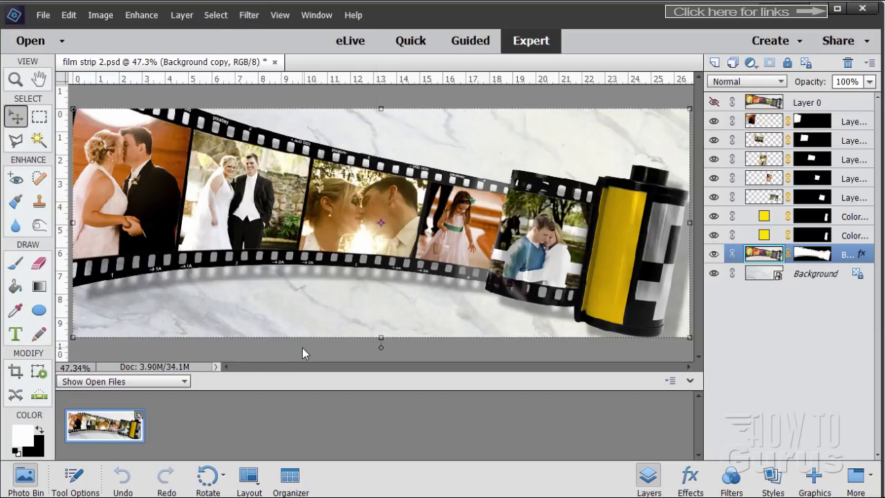